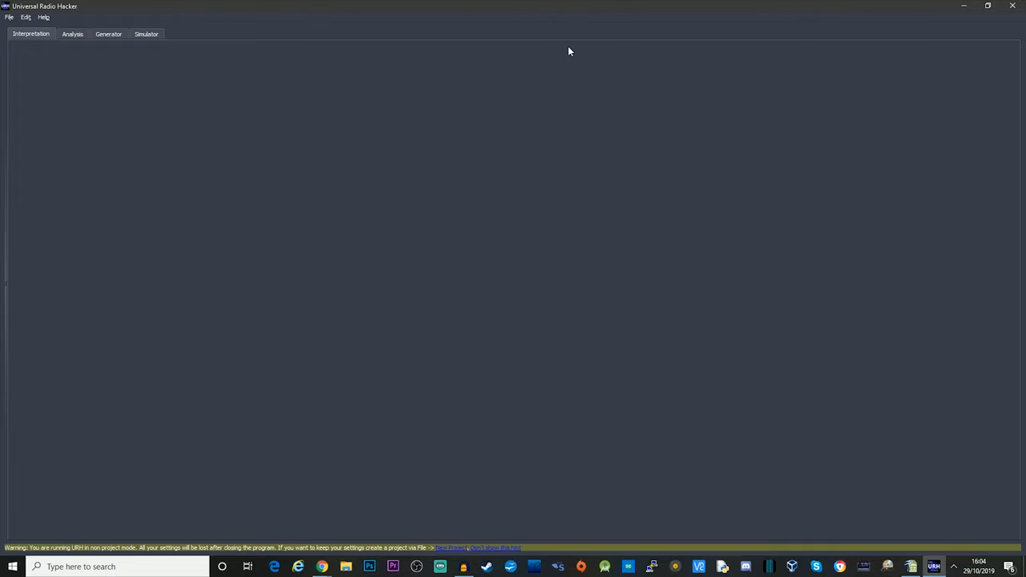
Launch the Spectrum Analyzer with HackRF as the device and its identifier refreshed.
left_click(26, 17)
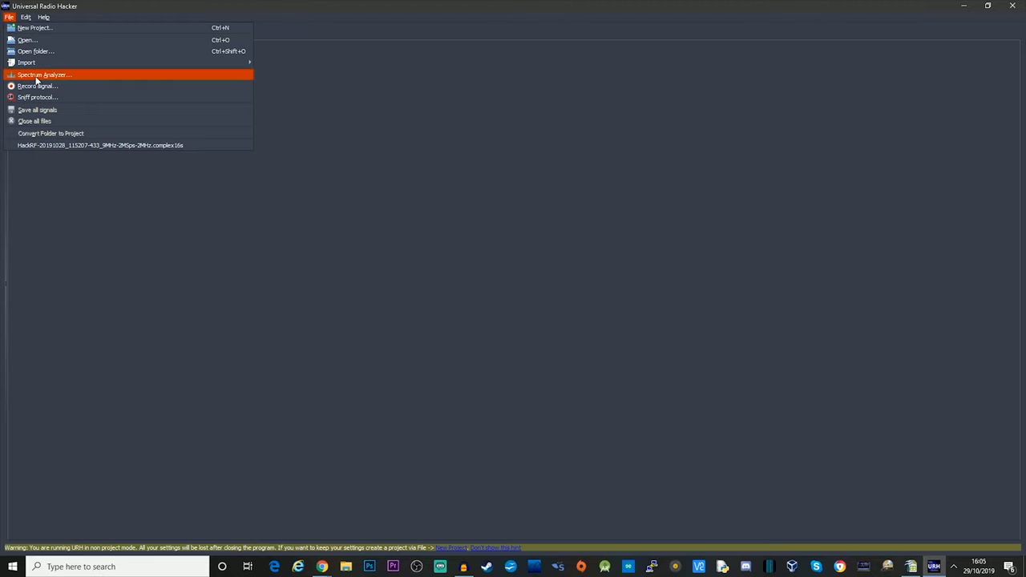
left_click(37, 75)
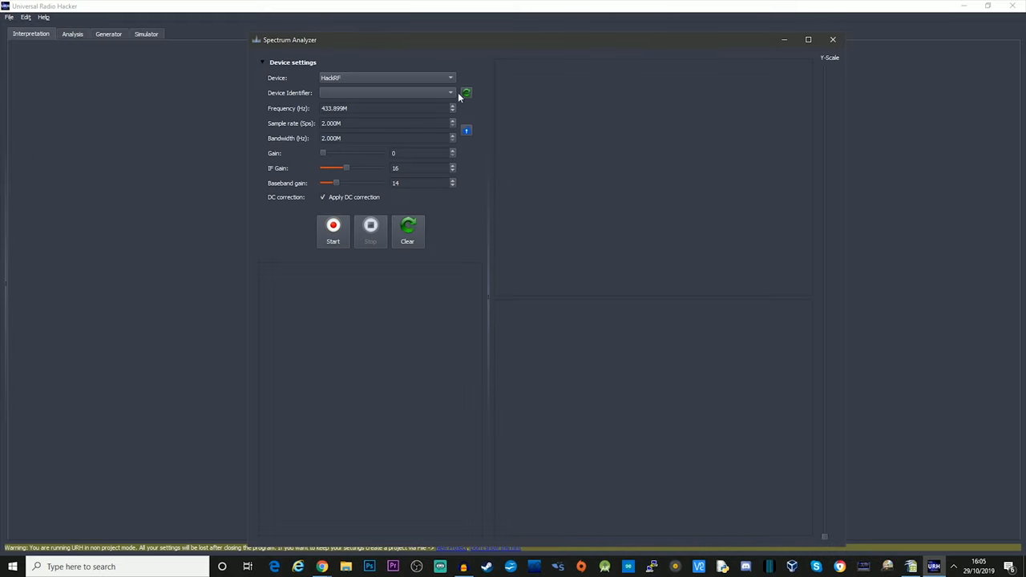
left_click(372, 78)
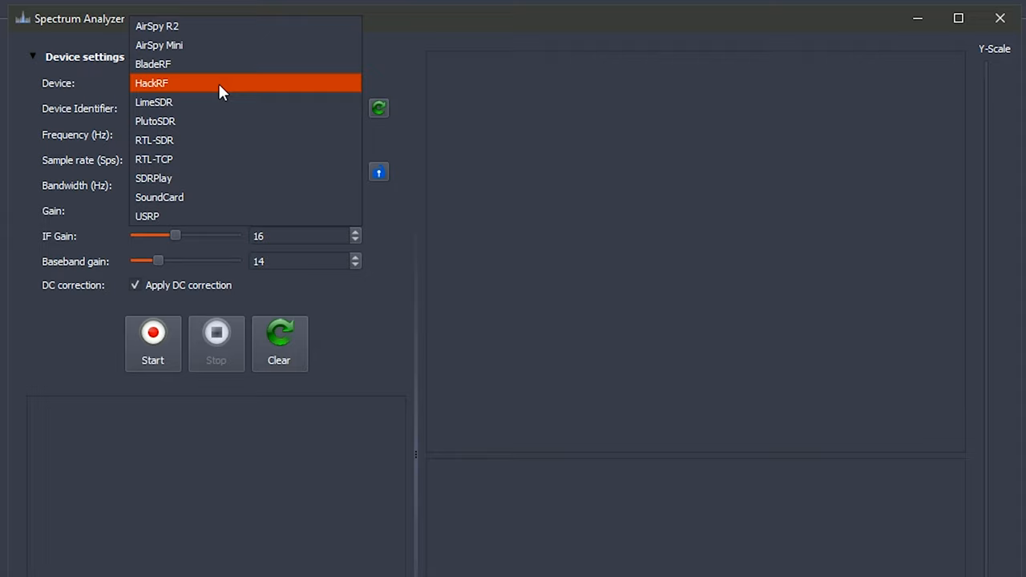
left_click(223, 90)
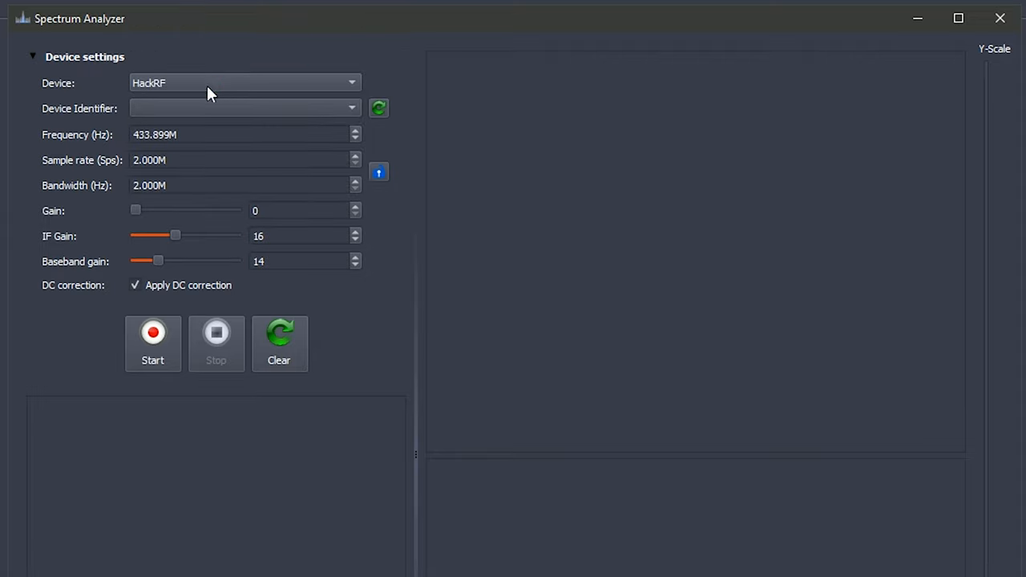
left_click(379, 107)
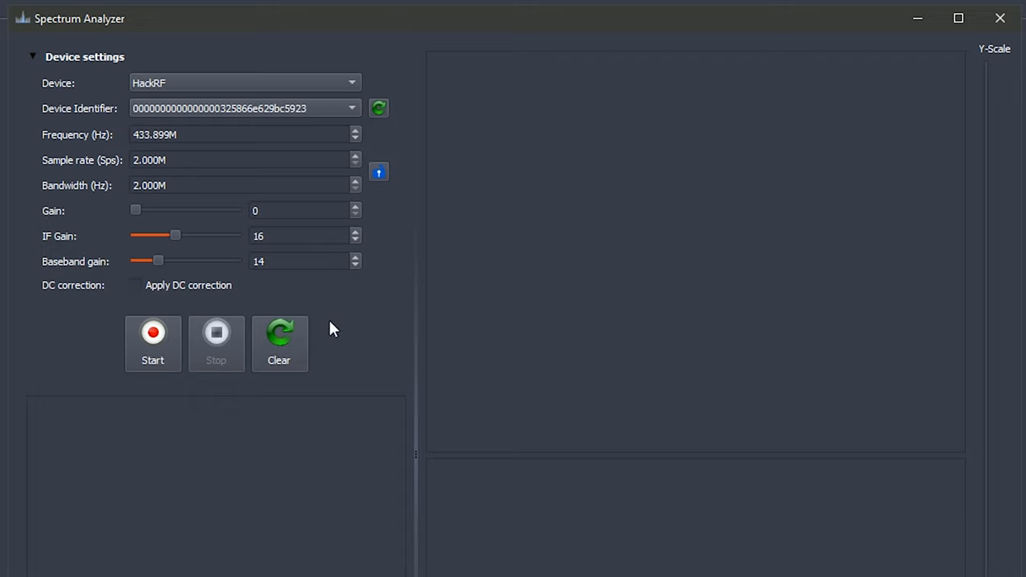
Run the live spectrum, retune to the fob peak at 433.906M, then stop receiving.
left_click(153, 337)
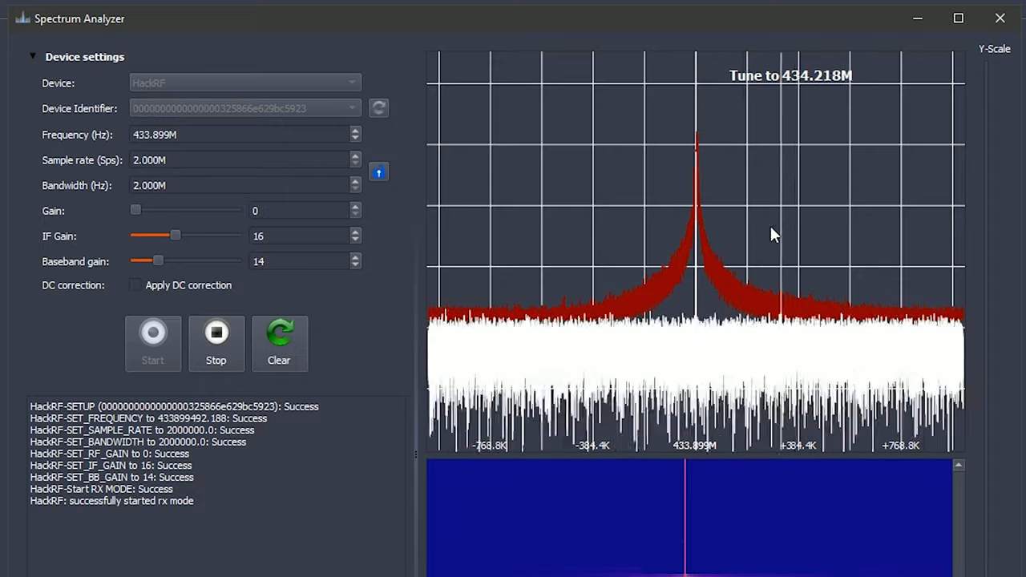
left_click(697, 217)
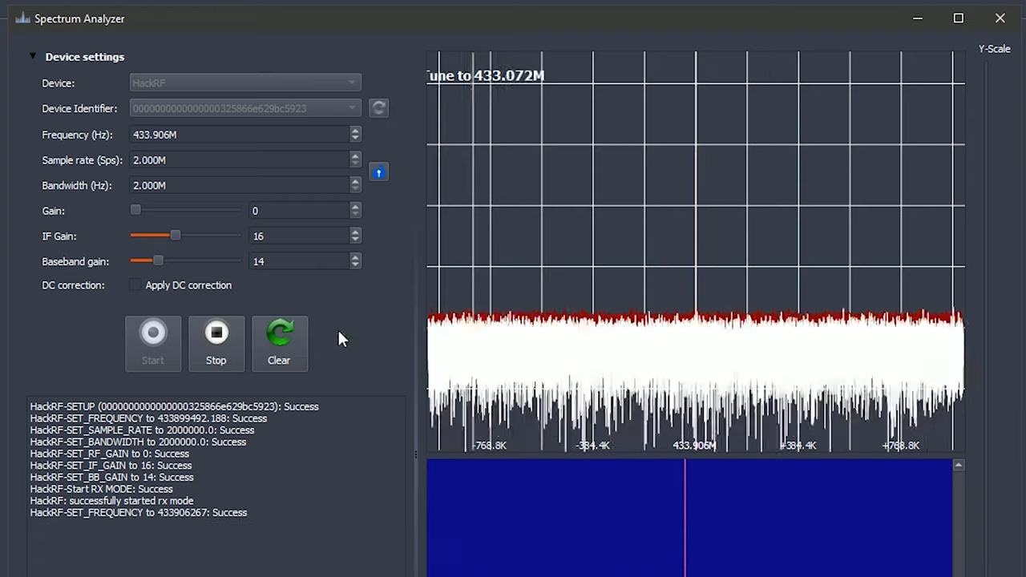
left_click(230, 336)
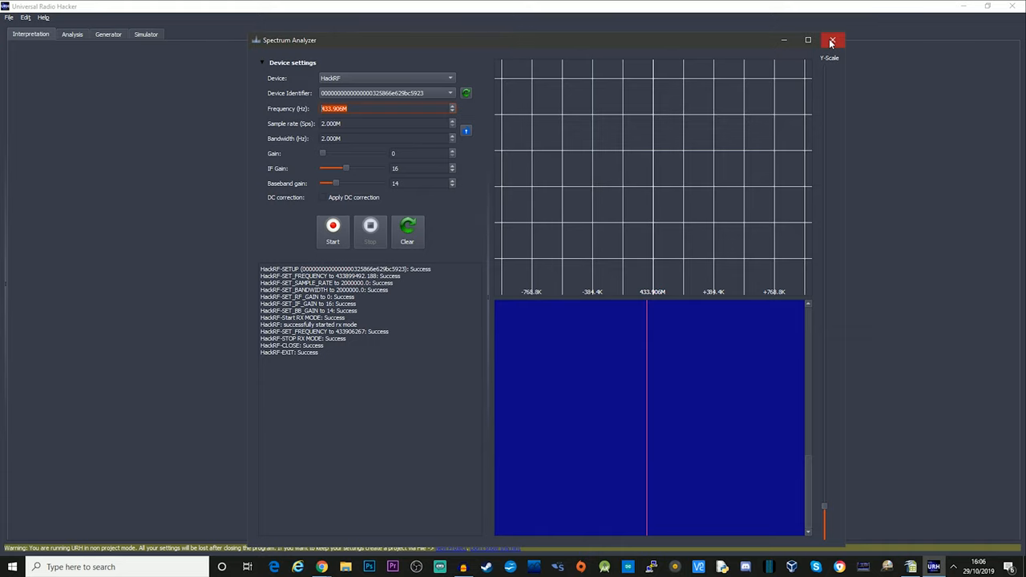
Leave the analyzer and bring up Record signal with the HackRF identifier detected.
left_click(831, 41)
left_click(8, 17)
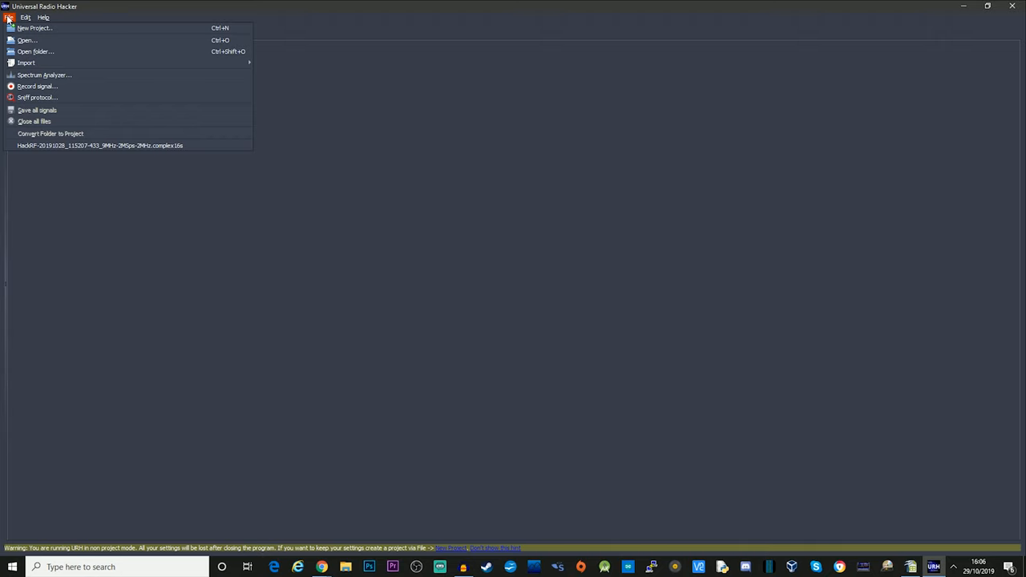
left_click(36, 85)
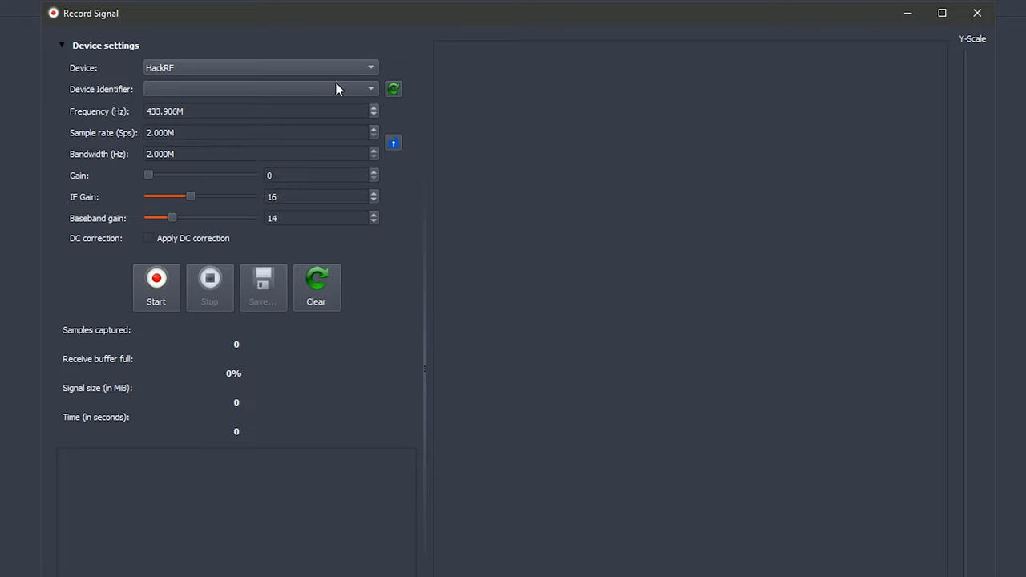
left_click(394, 89)
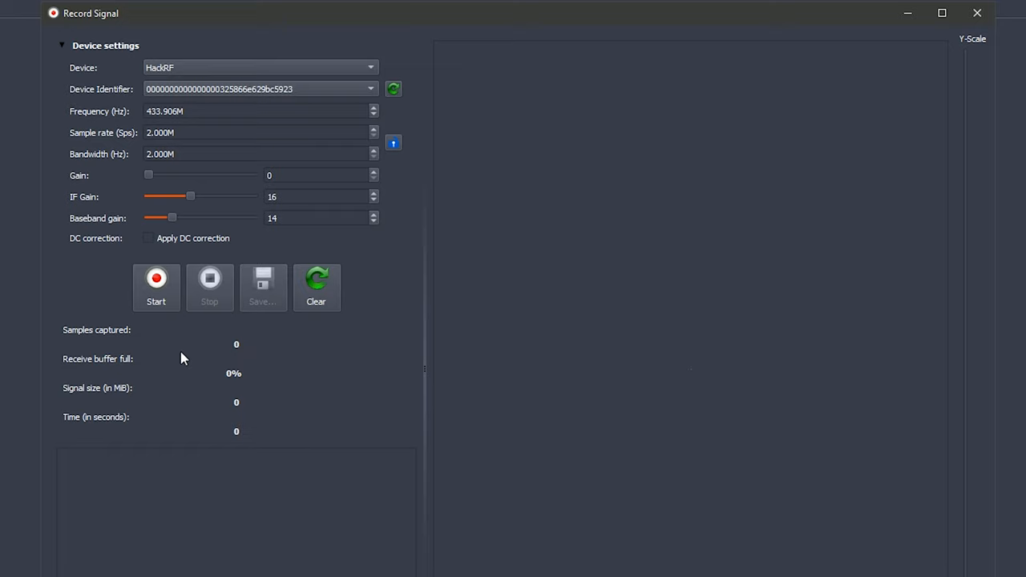
Record the key-fob burst at 433.906M, stop, and save it under the proposed file name.
left_click(156, 285)
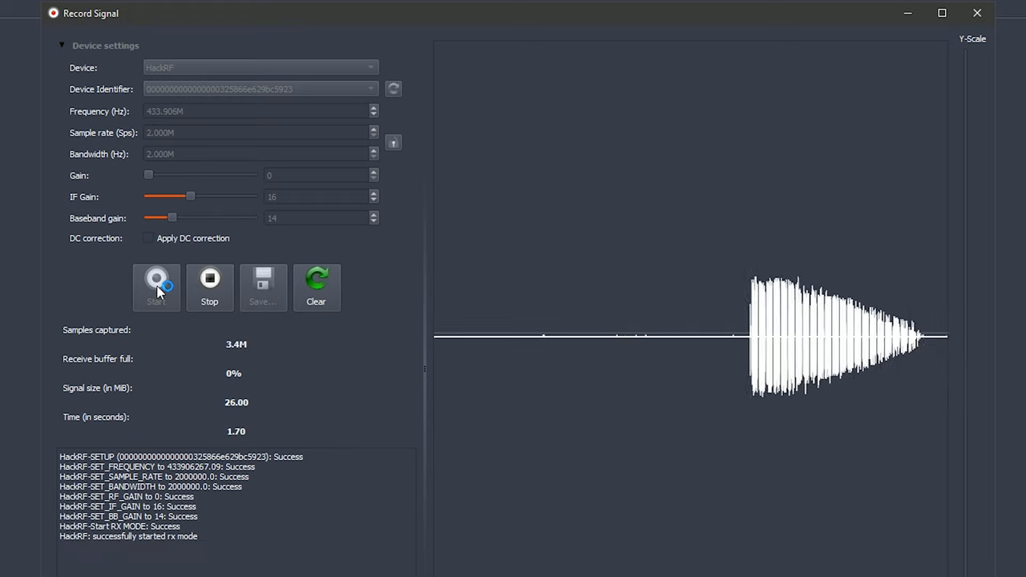
left_click(209, 285)
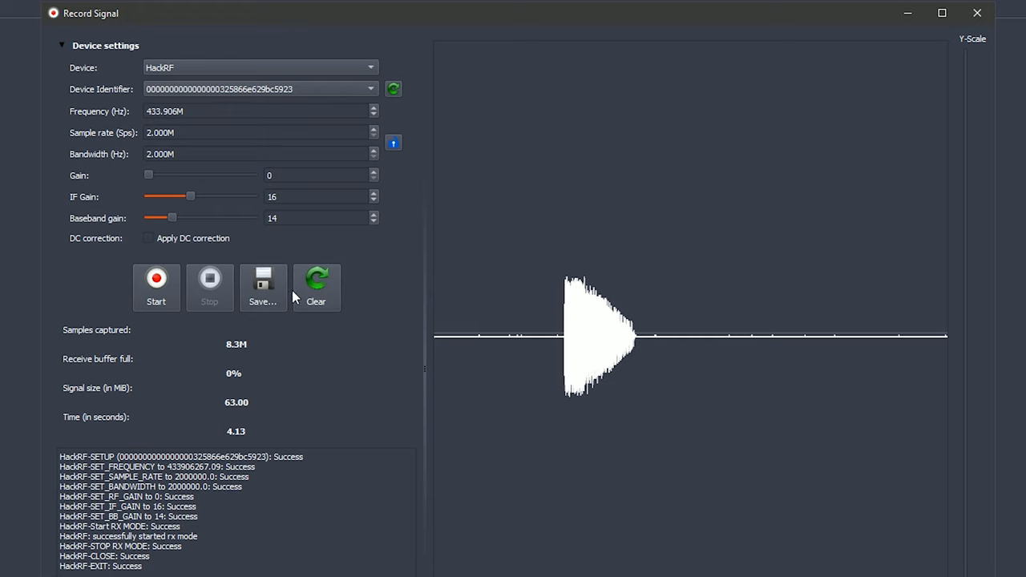
left_click(262, 285)
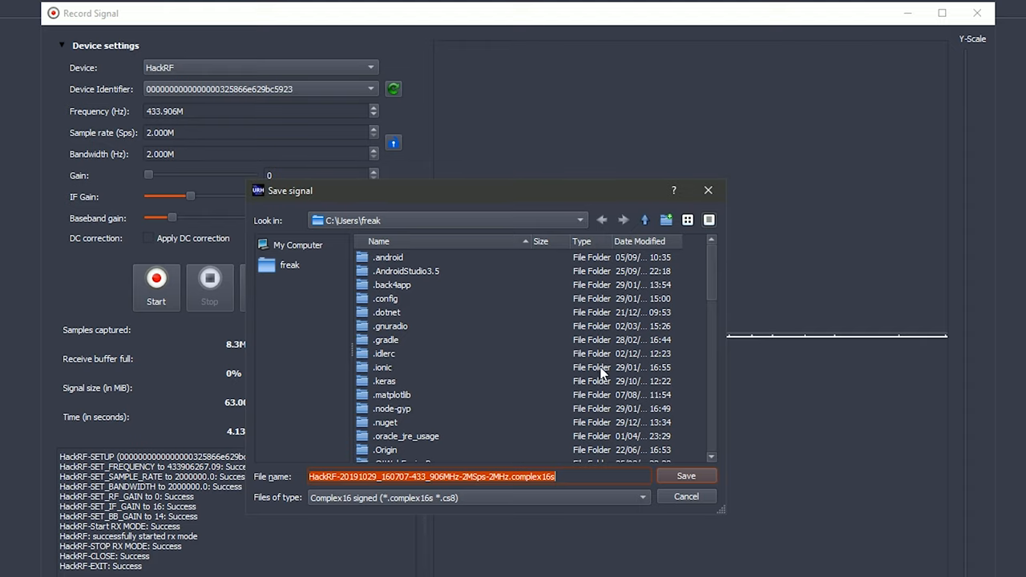
left_click(687, 478)
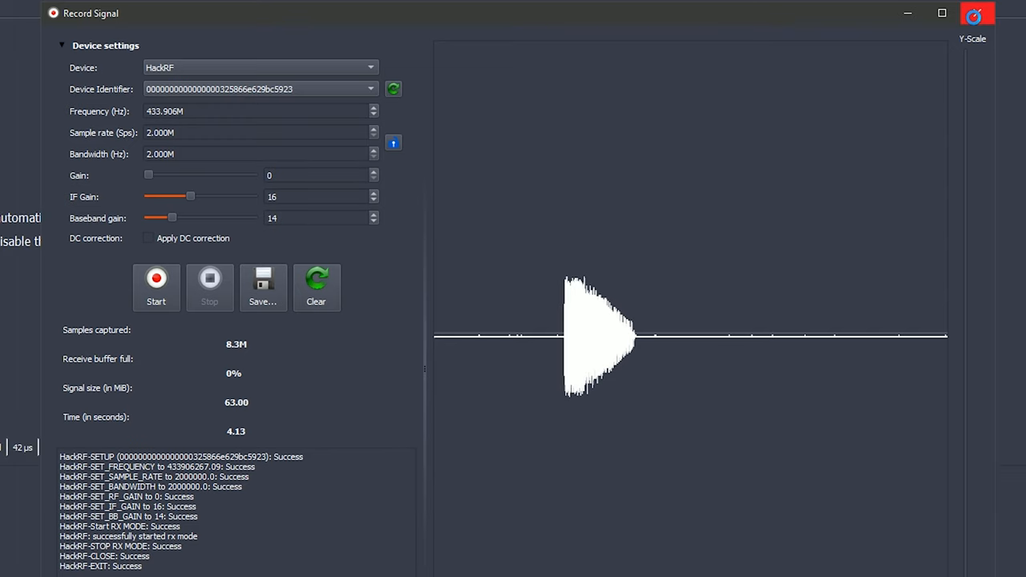
left_click(976, 14)
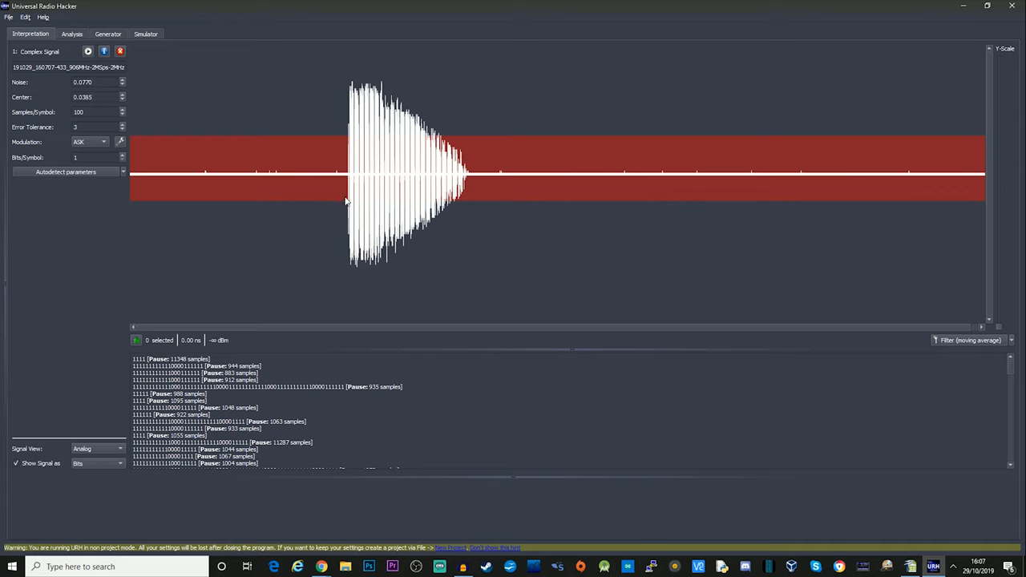
left_click_drag(345, 201, 475, 202)
left_click(472, 221)
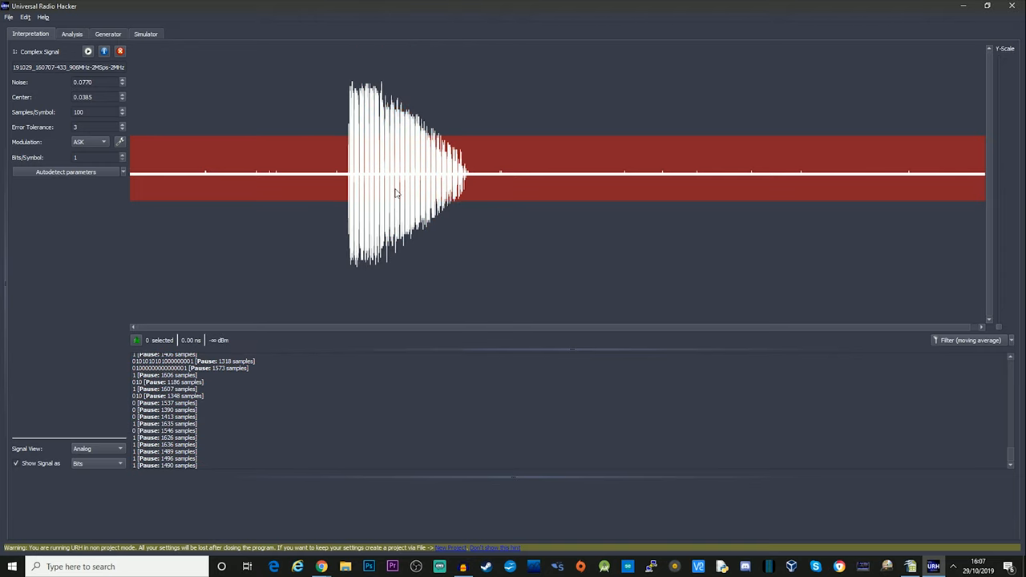
scroll(401, 196, "up", 1)
scroll(401, 197, "up", 2)
scroll(401, 196, "up", 2)
scroll(401, 196, "up", 2)
scroll(401, 196, "up", 2)
scroll(401, 196, "up", 2)
scroll(489, 200, "up", 1)
left_click_drag(490, 204, 858, 239)
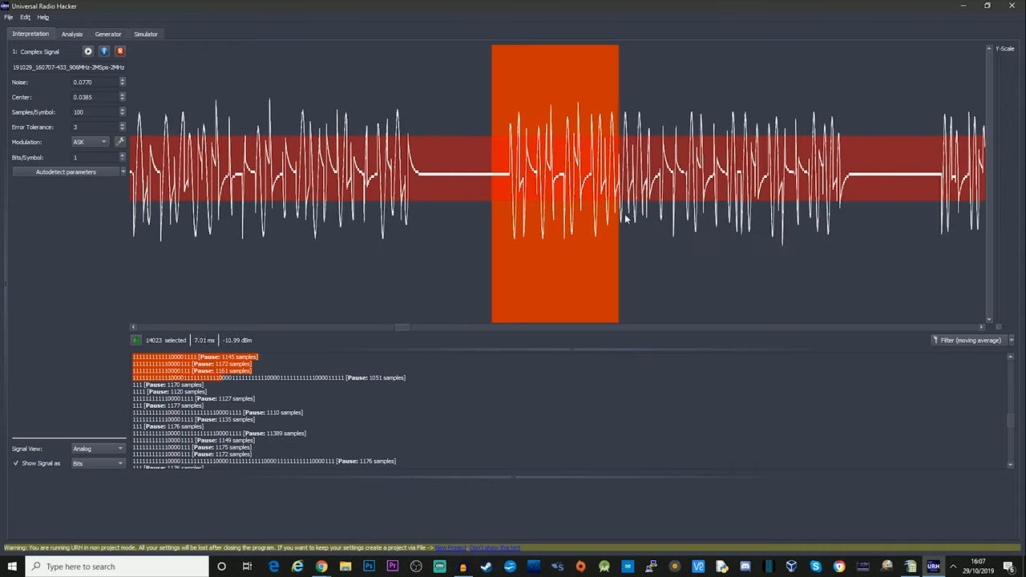
left_click(873, 240)
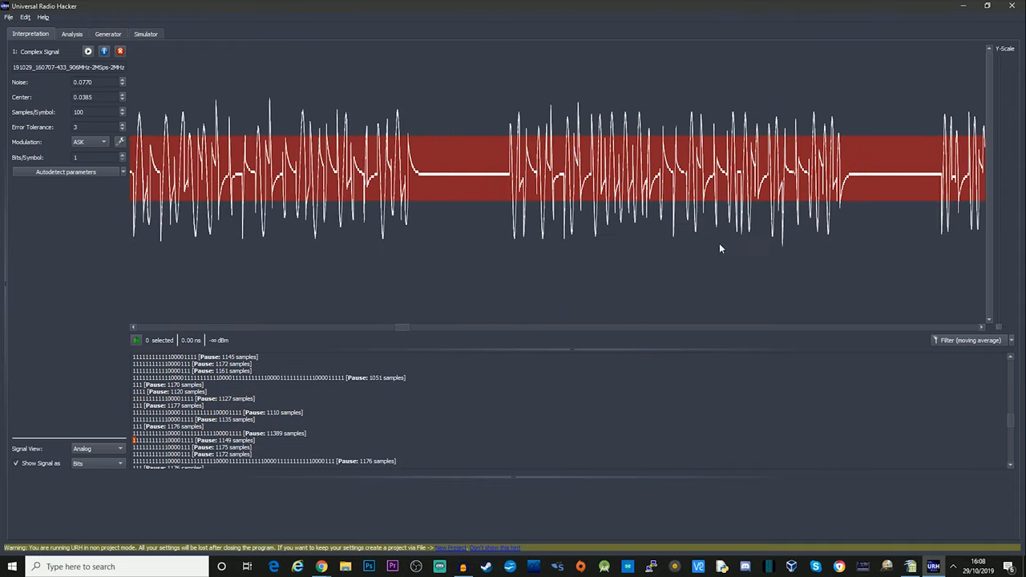
scroll(611, 238, "down", 2)
scroll(479, 239, "down", 3)
scroll(478, 238, "down", 2)
scroll(478, 239, "down", 2)
scroll(478, 239, "down", 2)
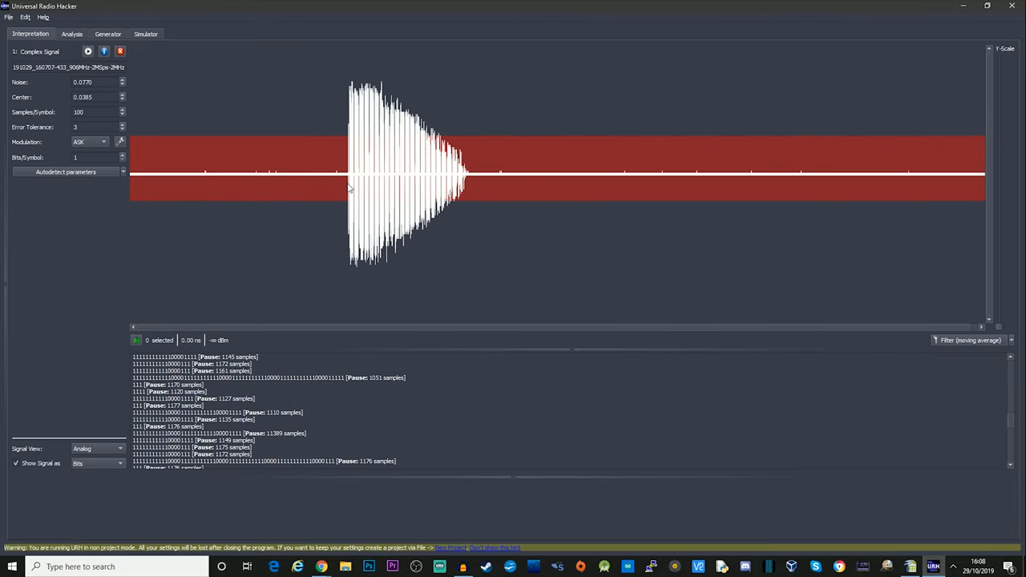
Crop the recording to the selected key-fob burst and view it demodulated.
left_click_drag(345, 187, 471, 192)
right_click(415, 205)
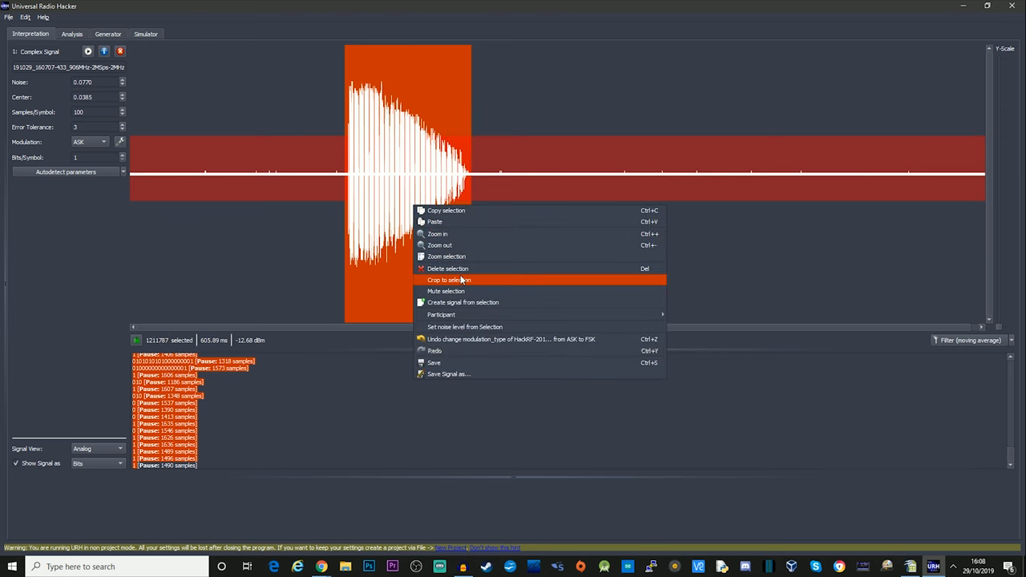
left_click(463, 280)
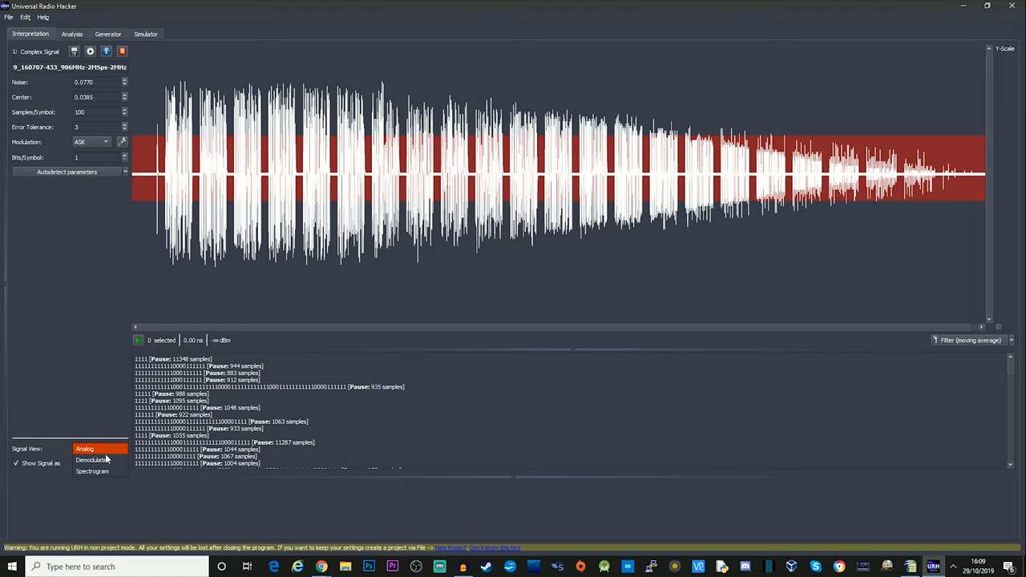
left_click(92, 460)
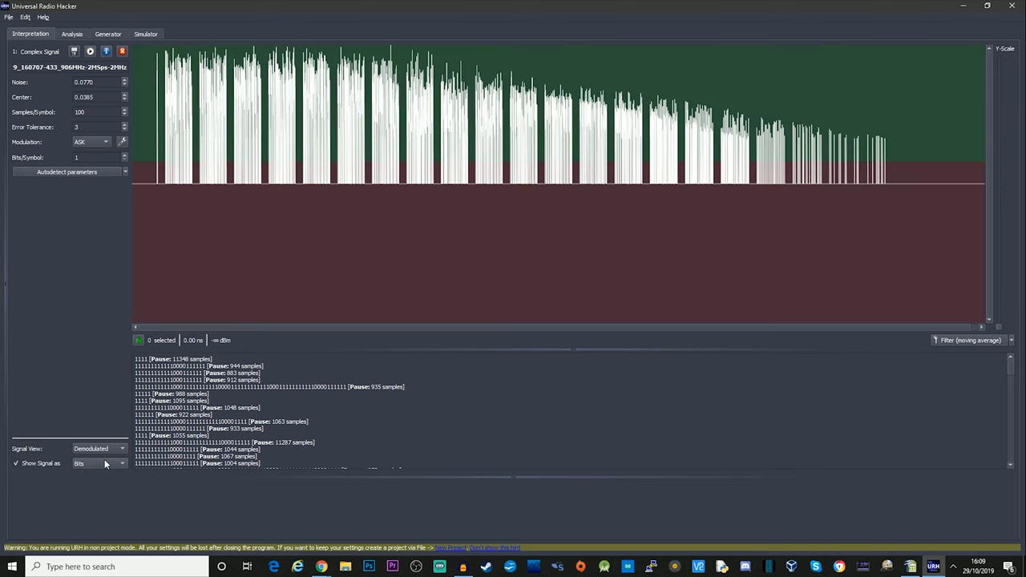
scroll(545, 231, "up", 5)
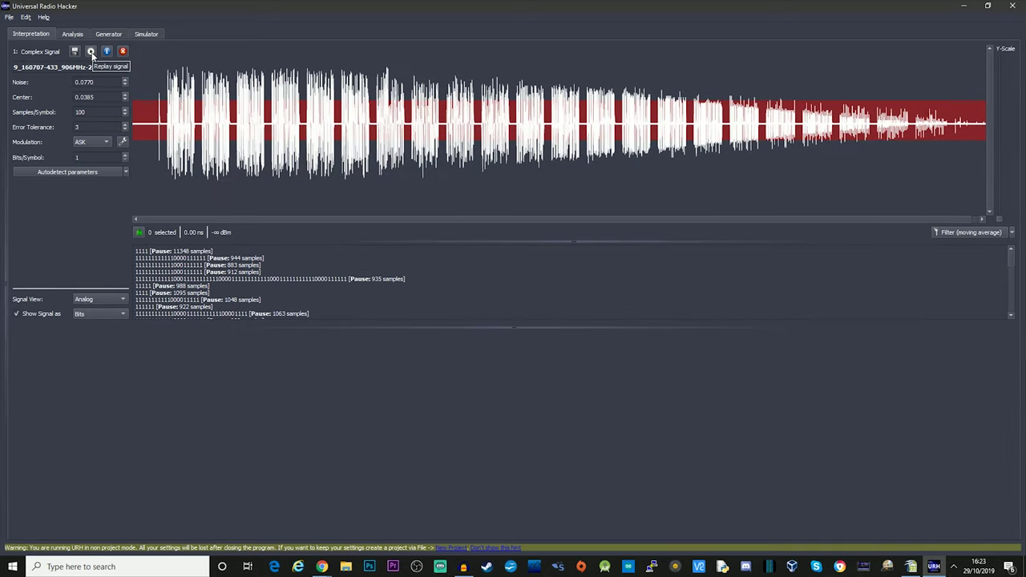
Replay the cropped burst through the detected HackRF, then stop transmitting.
left_click(91, 51)
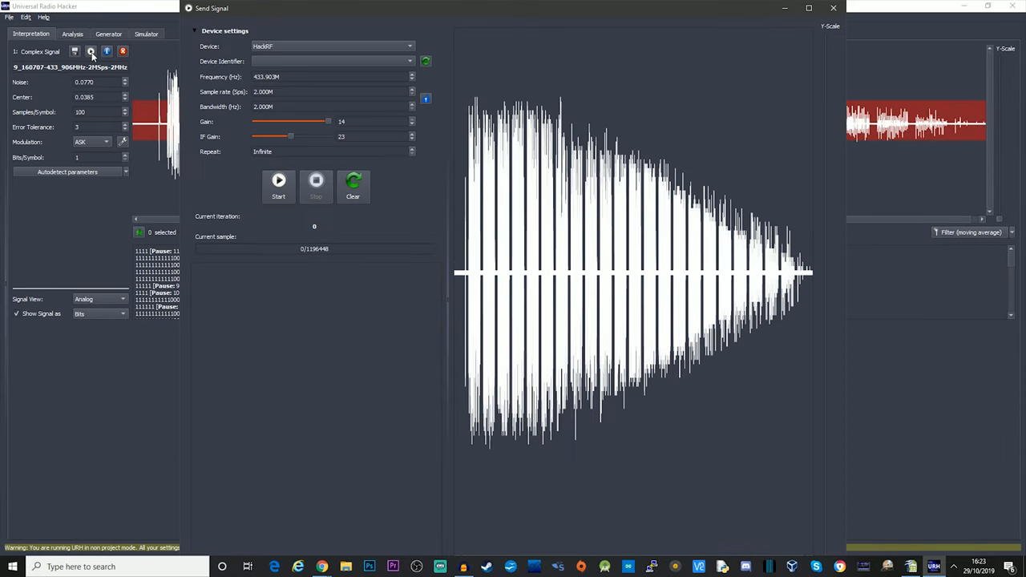
left_click(425, 61)
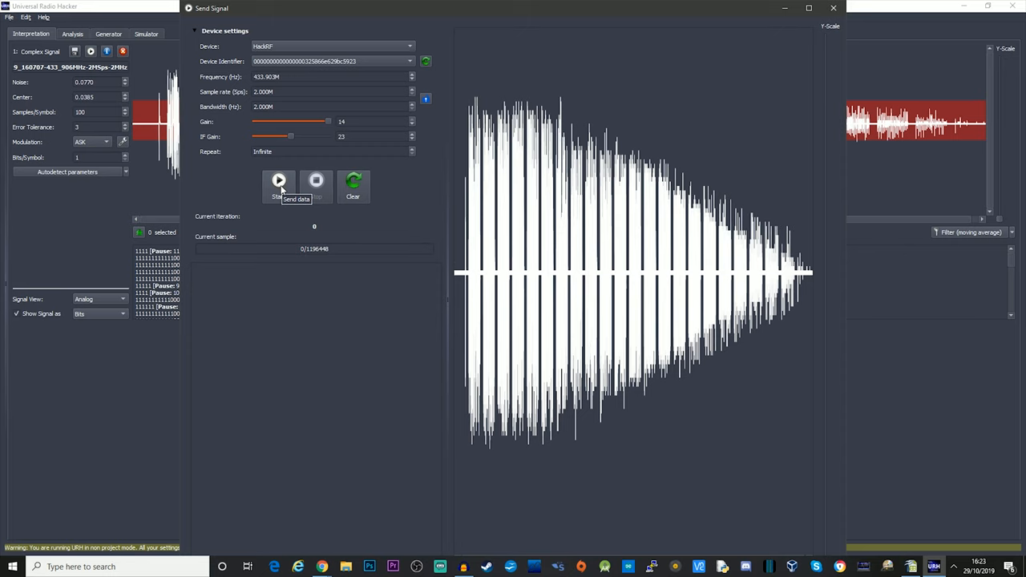
left_click(282, 186)
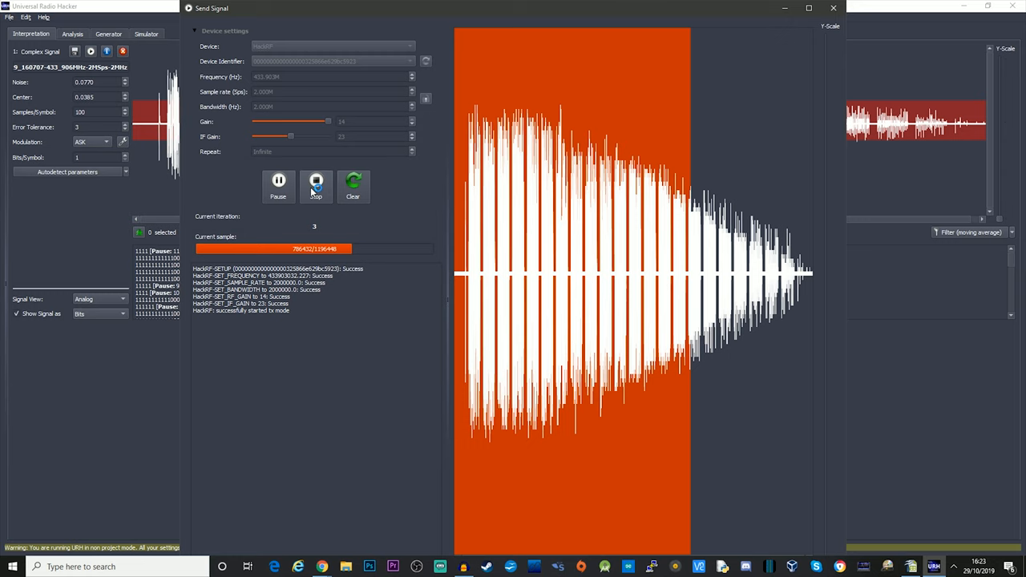
left_click(315, 186)
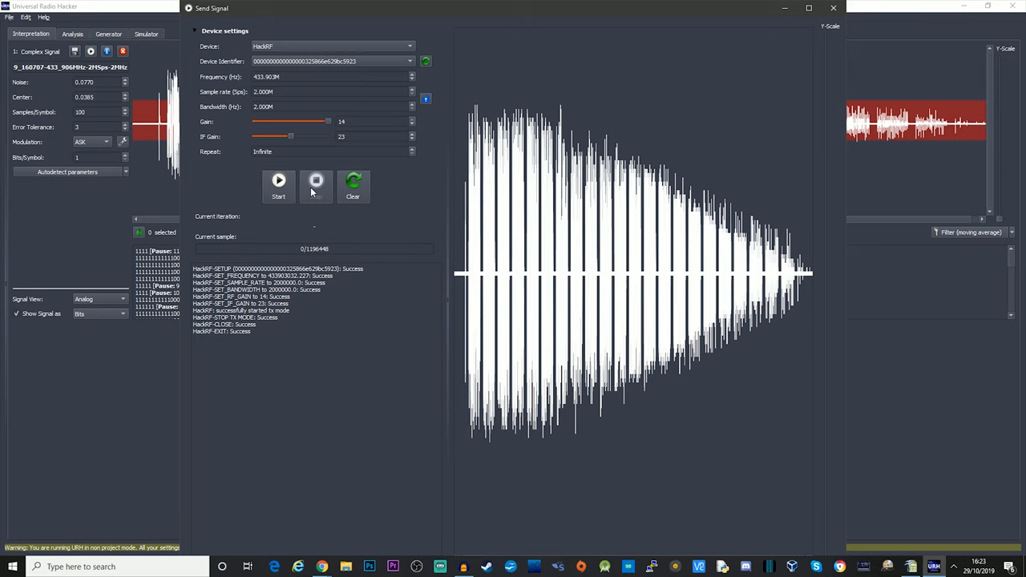
left_click(833, 8)
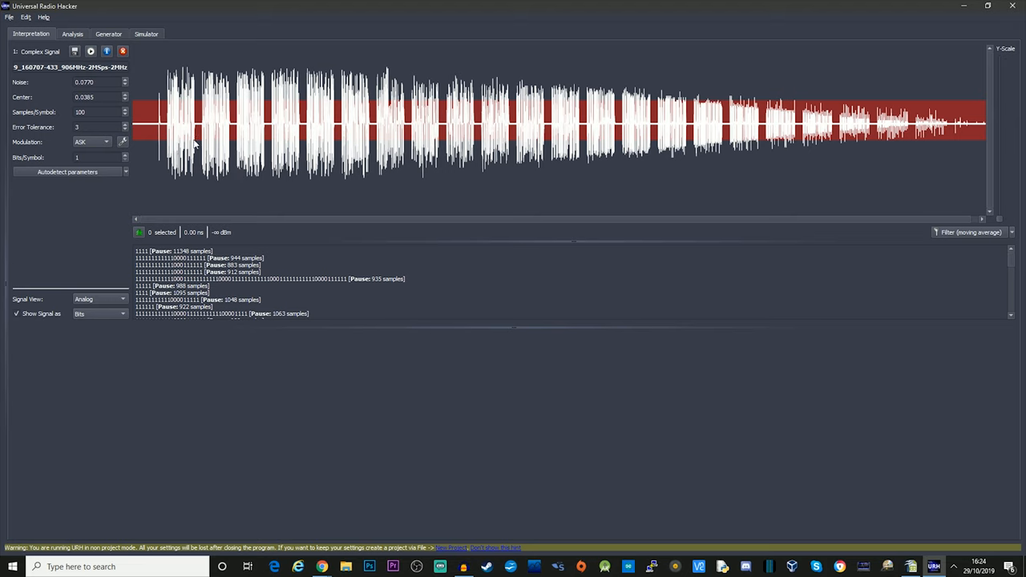
Create a new signal from the selected first burst of the capture.
left_click_drag(165, 141, 199, 148)
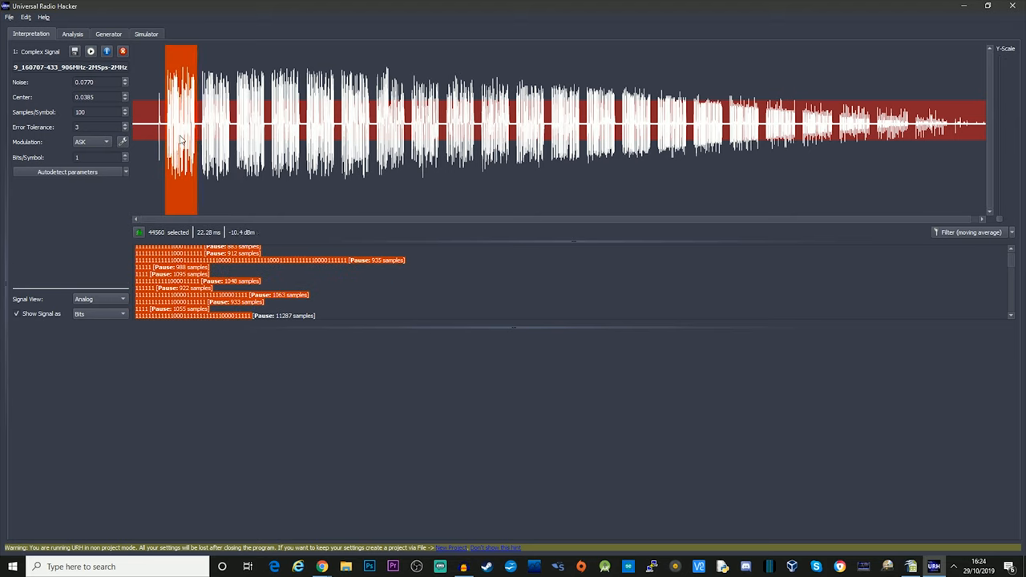
right_click(187, 141)
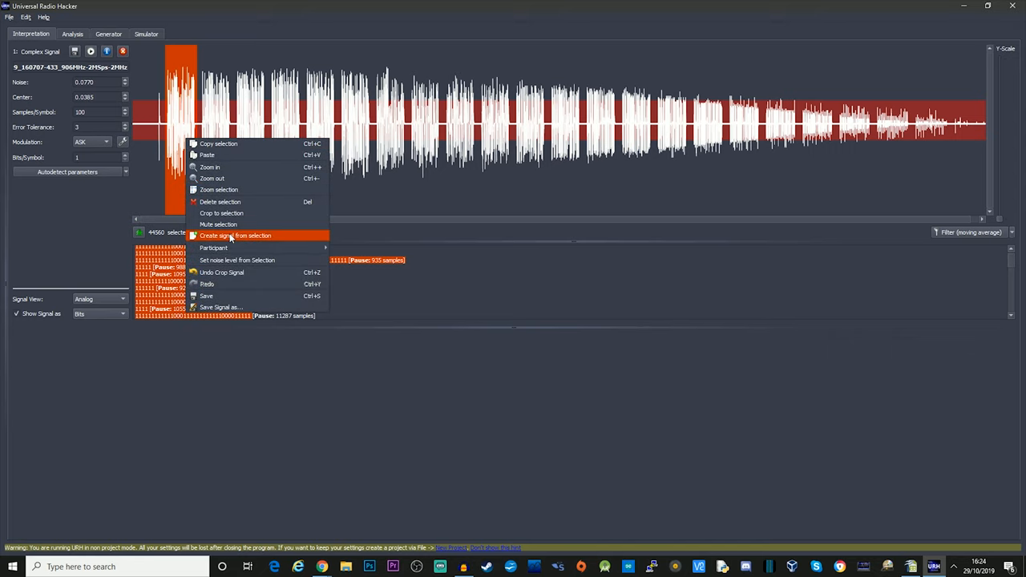
left_click(231, 236)
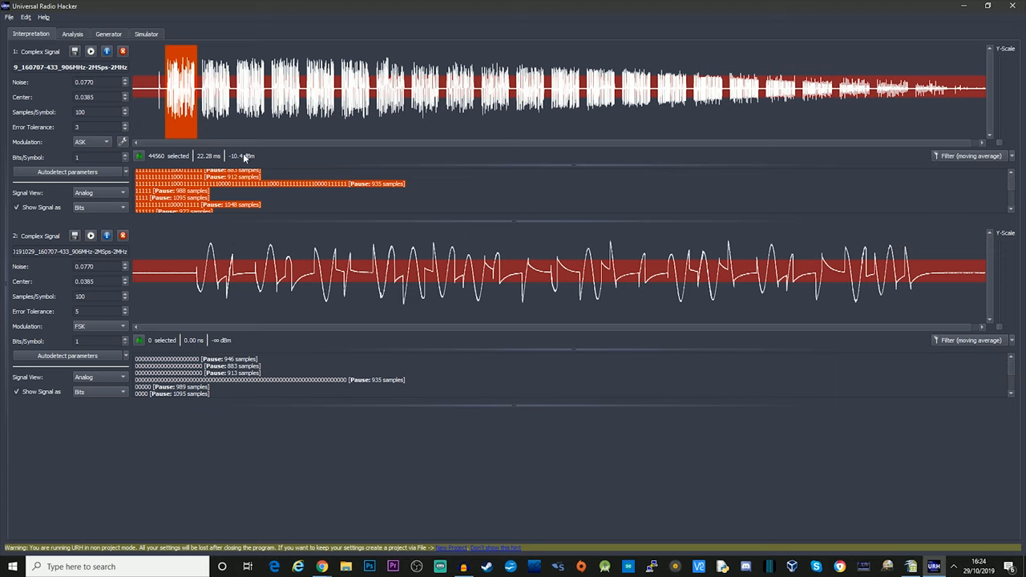
Autodetect the packet signal's parameters, giving ASK at 500 samples per symbol.
left_click(366, 234)
left_click(72, 357)
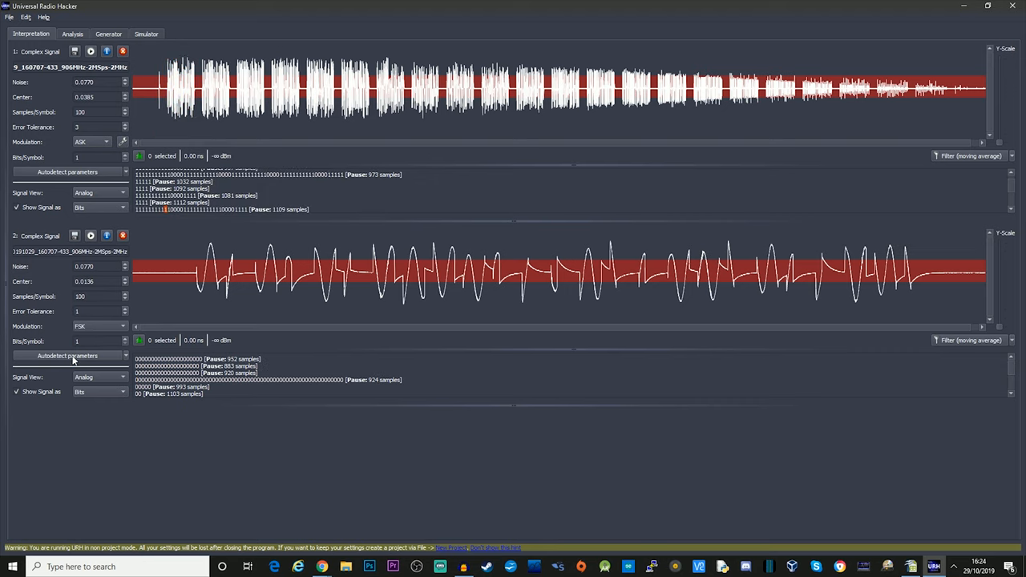
left_click(72, 356)
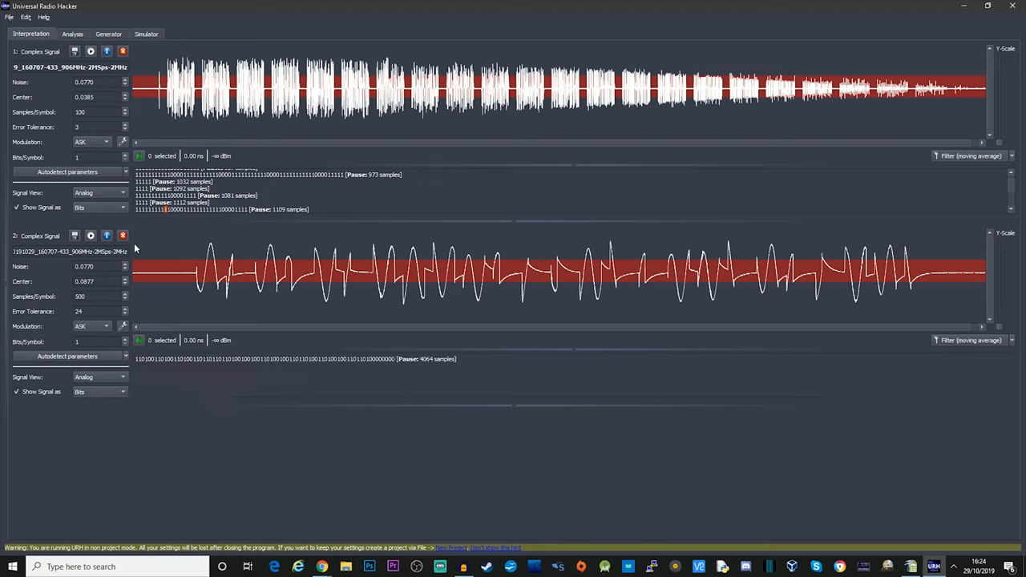
Send the extracted packet via the detected HackRF and stop the transmission.
left_click(90, 235)
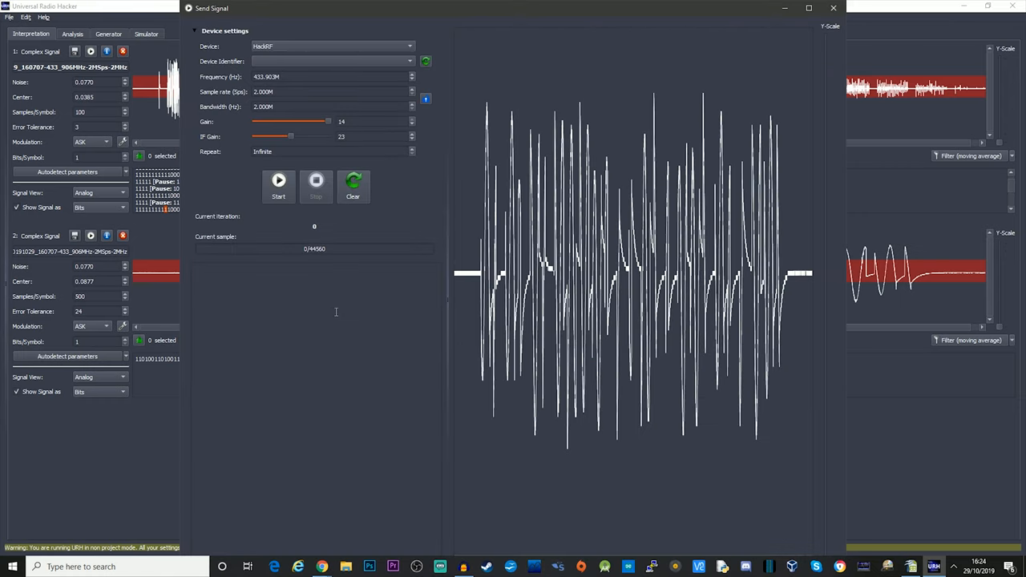
left_click(426, 61)
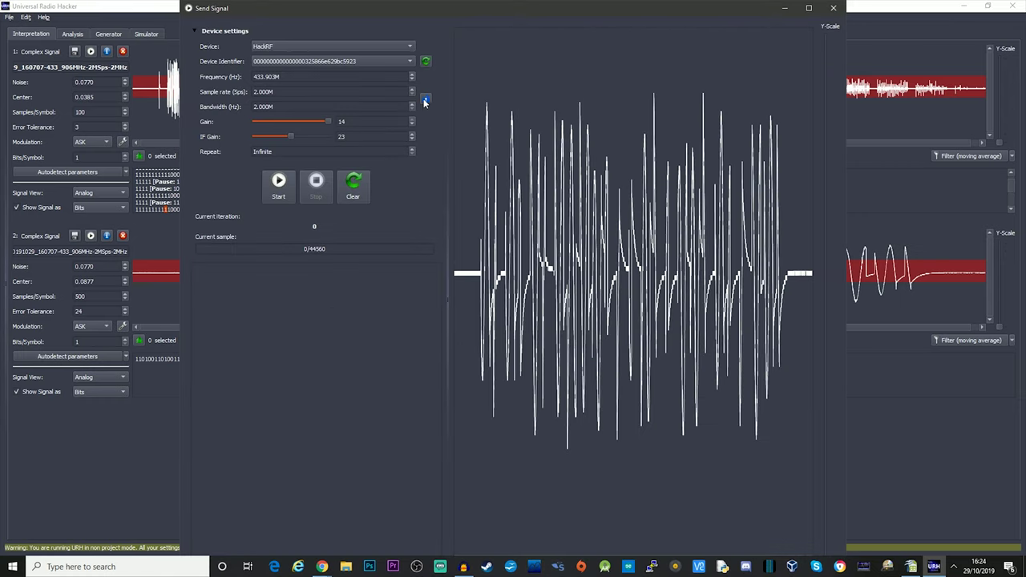
left_click(279, 181)
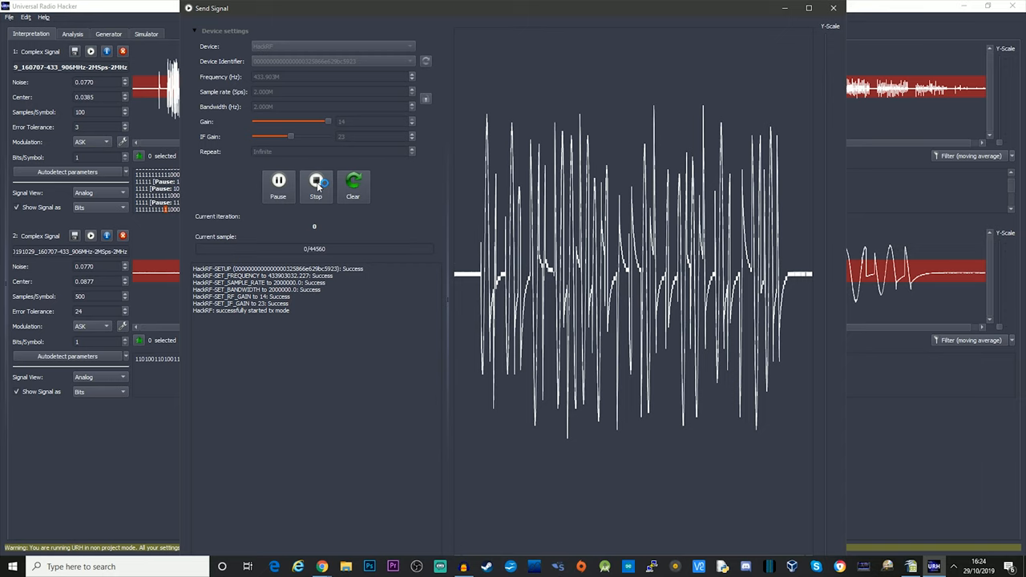
left_click(319, 186)
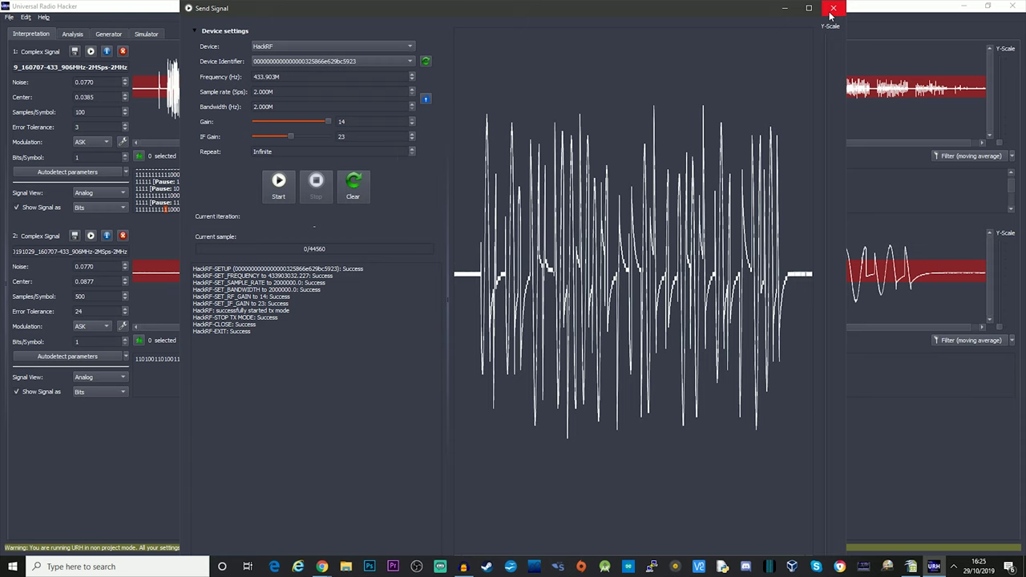
left_click(833, 8)
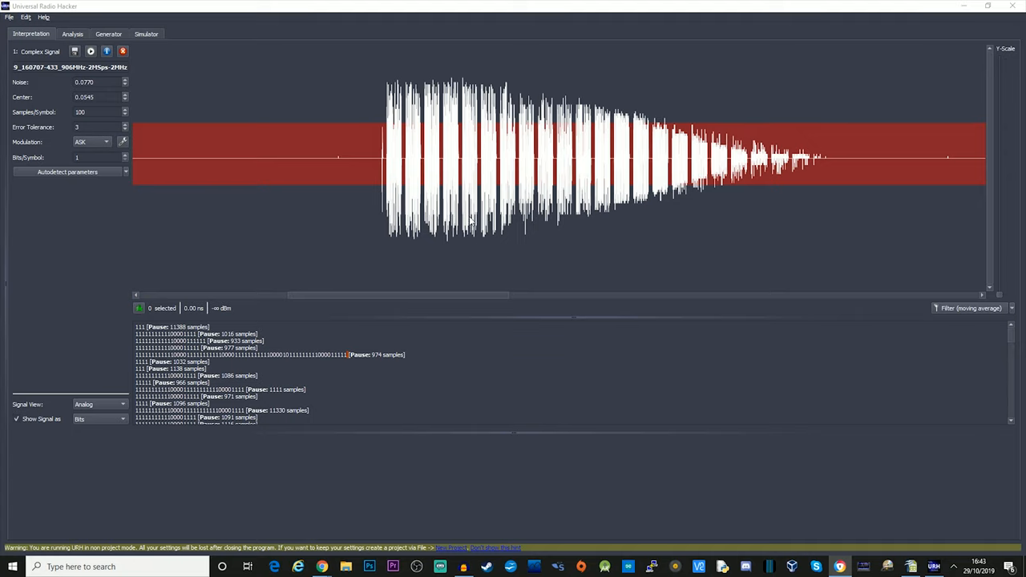
scroll(457, 208, "up", 3)
scroll(456, 208, "up", 3)
scroll(457, 209, "up", 3)
scroll(455, 204, "up", 2)
scroll(455, 203, "up", 2)
scroll(455, 204, "up", 2)
scroll(455, 204, "up", 2)
Select and clear a burst, then autodetect parameters to centre 0.0468, error tolerance 1.
left_click_drag(459, 229, 504, 238)
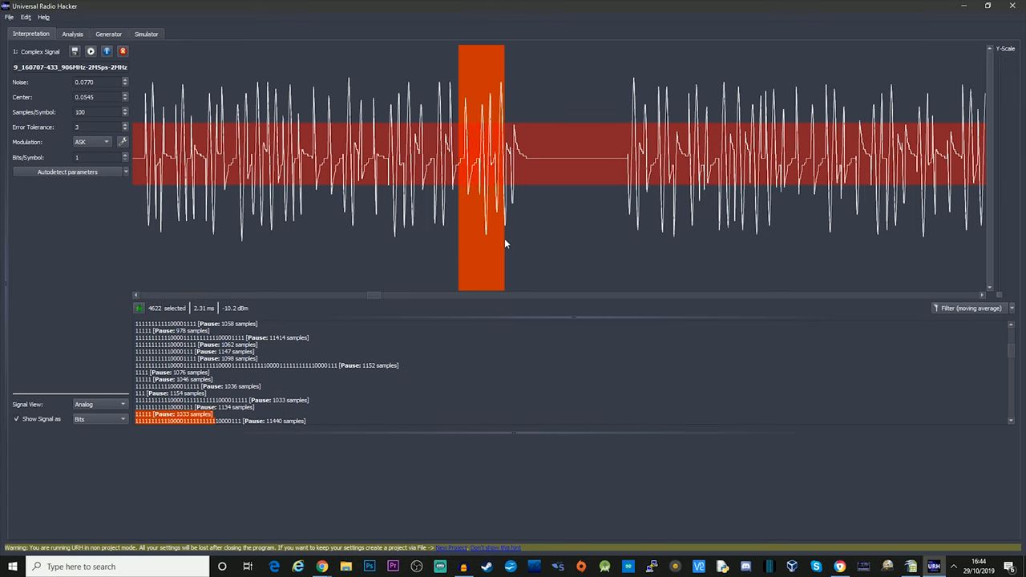
left_click_drag(394, 232, 438, 238)
scroll(494, 237, "up", 2)
scroll(494, 238, "up", 2)
left_click(437, 249)
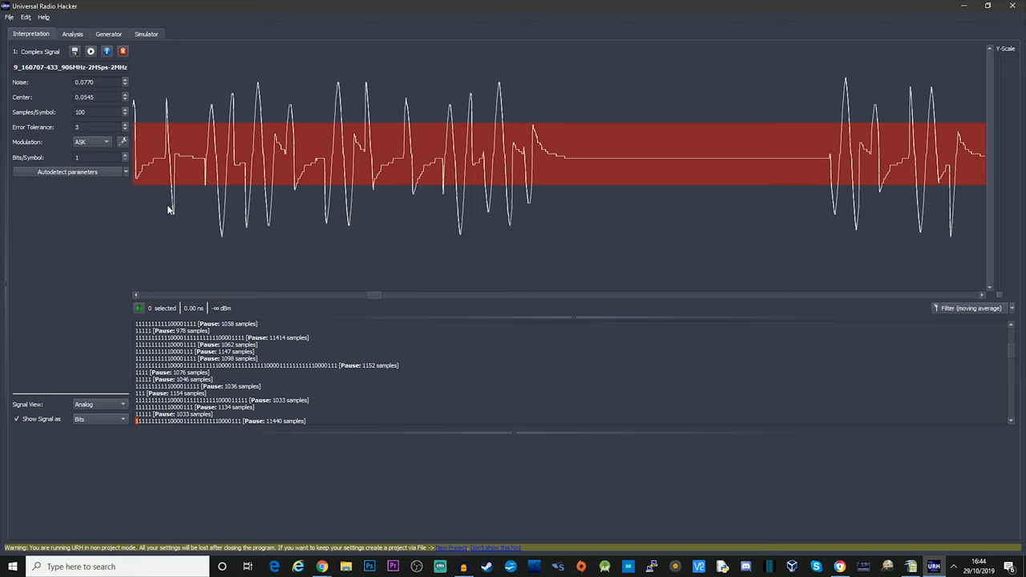
scroll(365, 246, "down", 2)
scroll(320, 232, "down", 2)
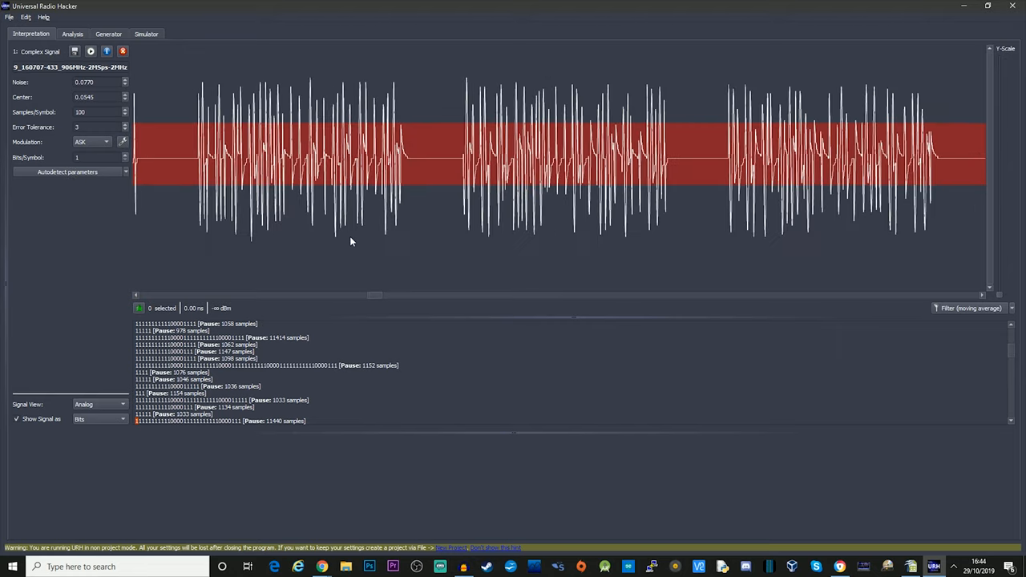
left_click(67, 172)
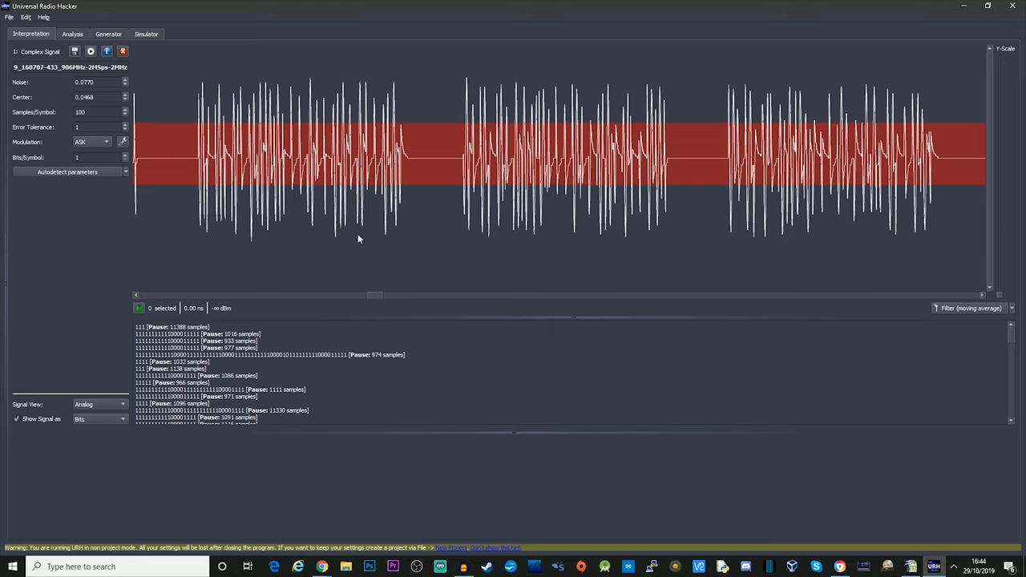
scroll(359, 238, "down", 2)
scroll(359, 238, "down", 2)
scroll(358, 238, "down", 3)
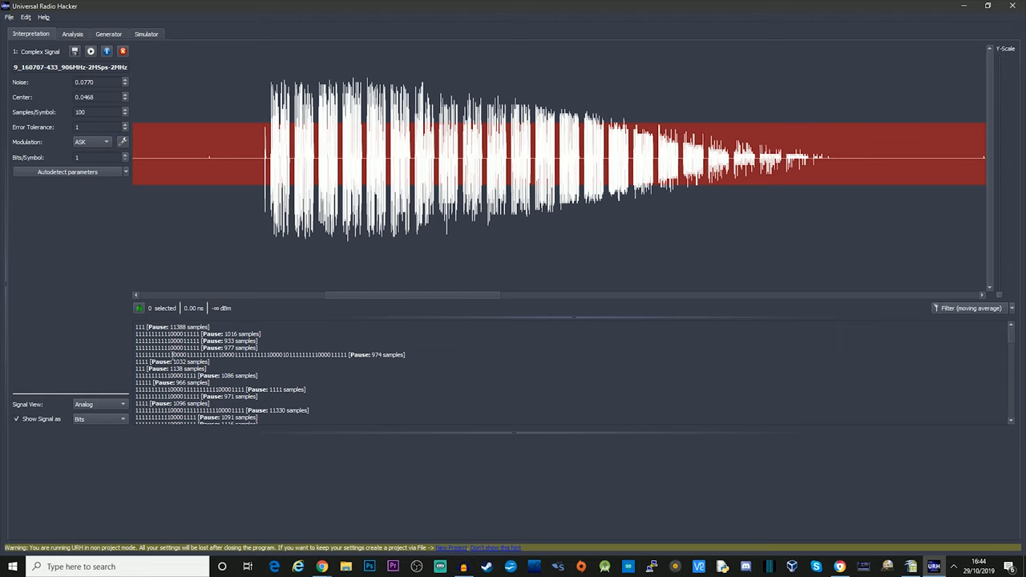
Switch to Demodulated view and drag the threshold until Center reads about 0.0470.
left_click(100, 404)
left_click(93, 415)
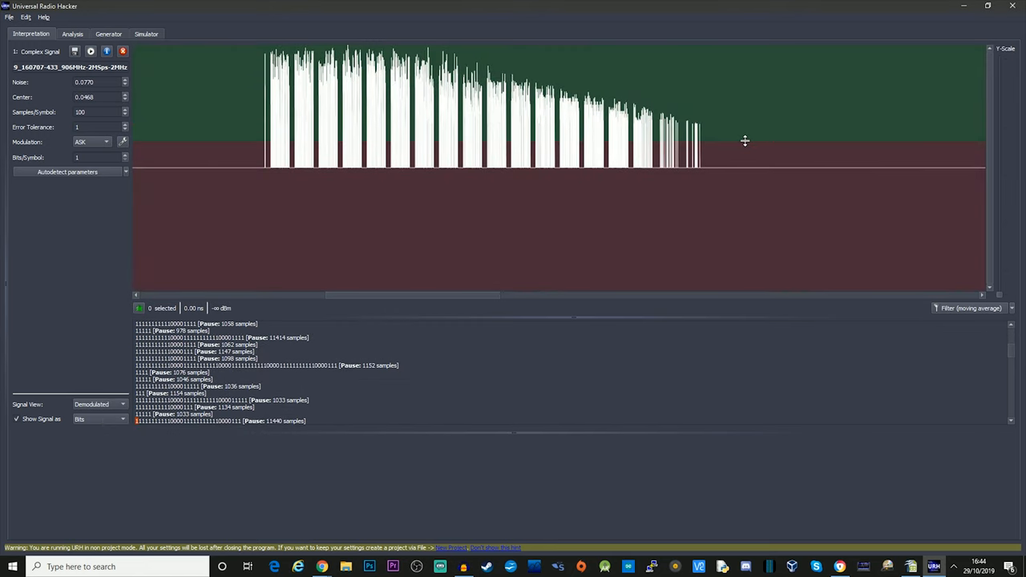
mouse_move(744, 141)
left_mouse_down()
mouse_move(755, 172)
mouse_move(753, 157)
left_mouse_up()
scroll(374, 157, "up", 3)
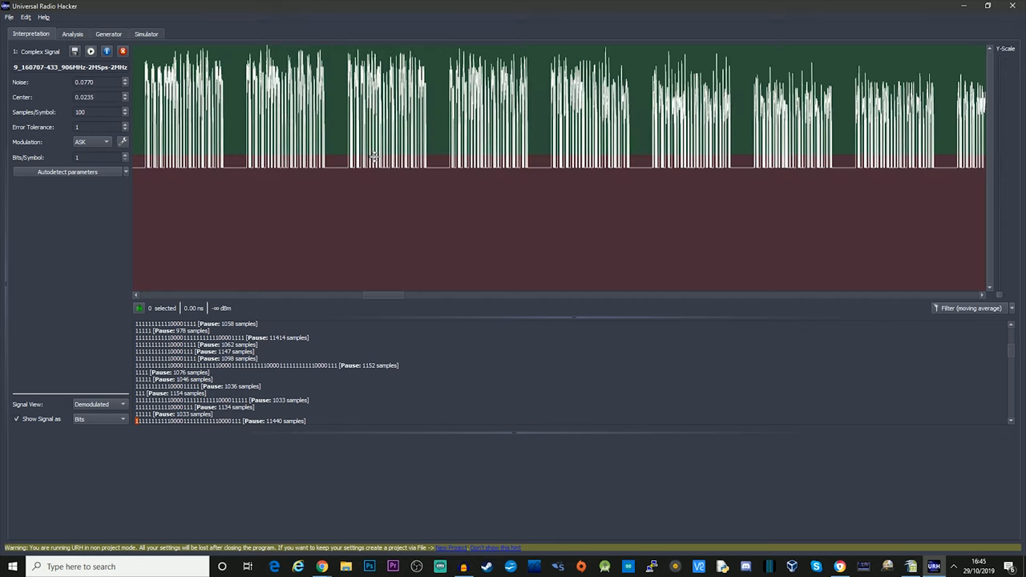
scroll(375, 157, "up", 3)
scroll(376, 158, "up", 2)
scroll(384, 160, "up", 2)
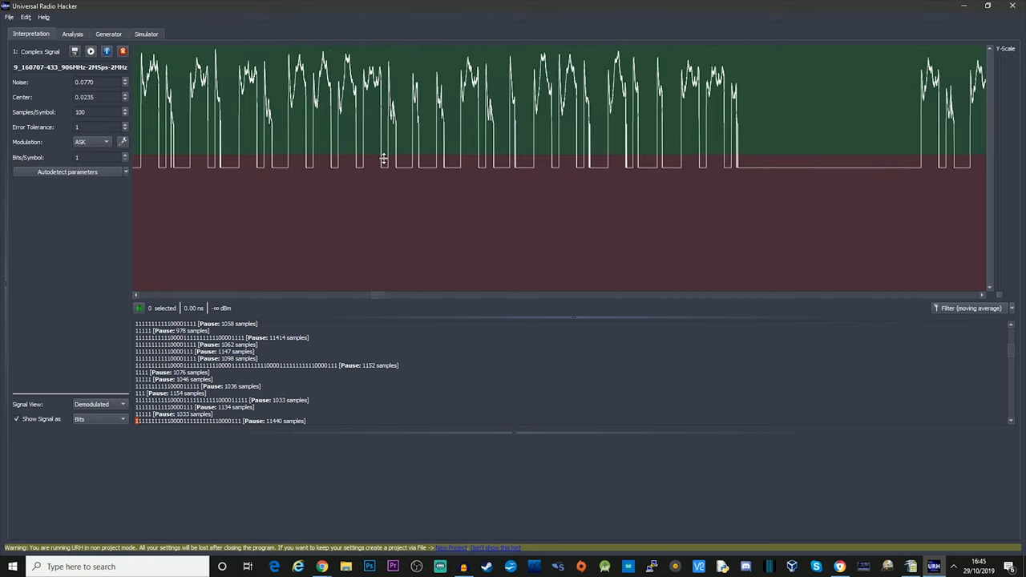
scroll(384, 160, "up", 1)
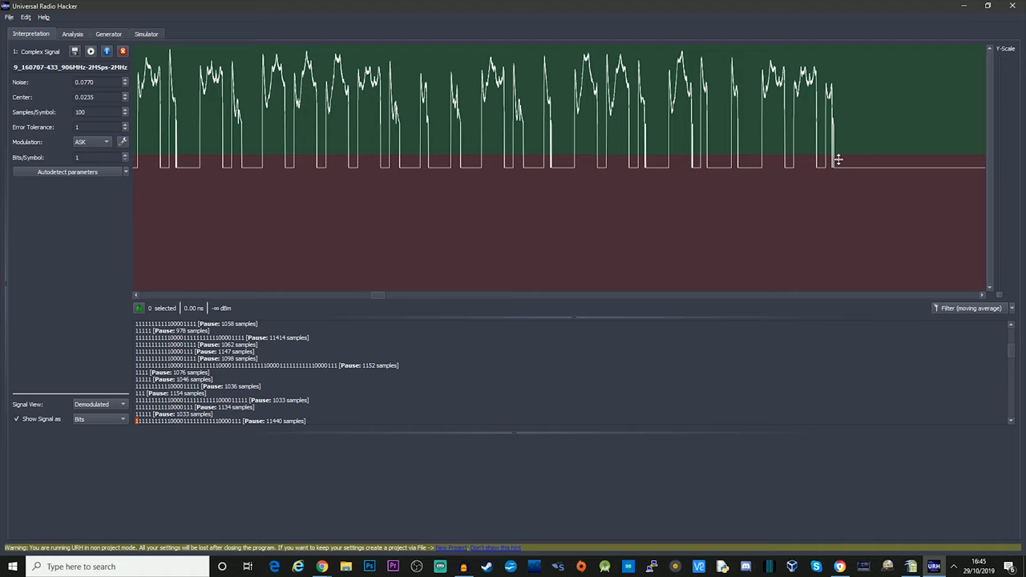
left_click_drag(843, 157, 845, 182)
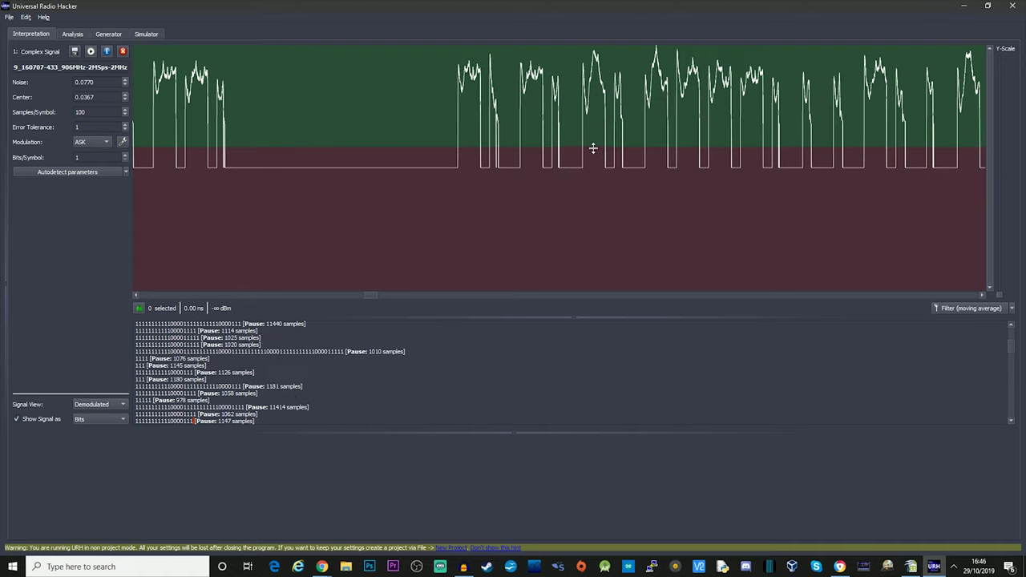
left_click_drag(594, 146, 594, 142)
scroll(257, 375, "up", 3)
scroll(257, 375, "up", 2)
scroll(257, 375, "up", 1)
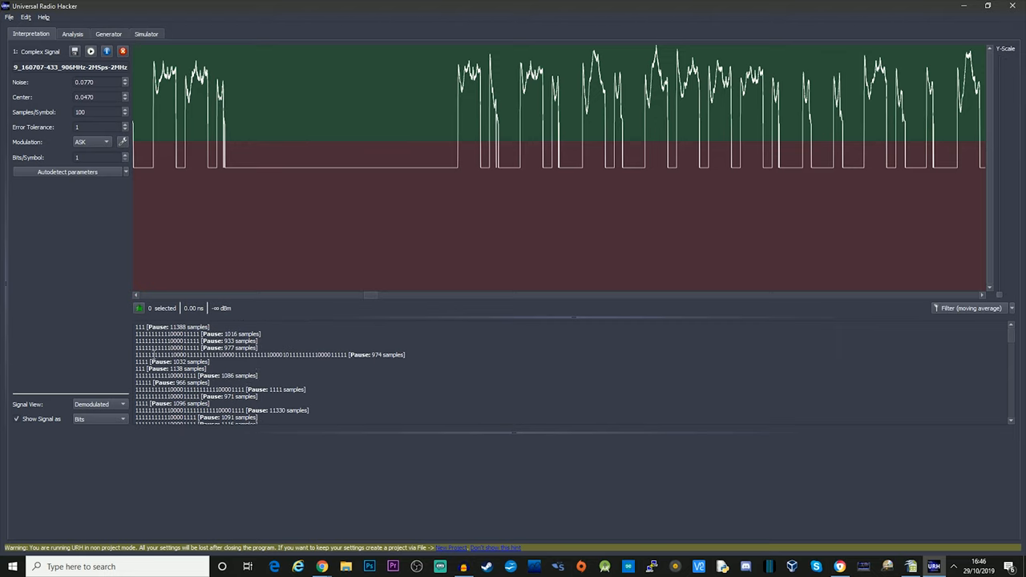
Select one decoded bit row so its packet highlights in the demodulated waveform.
double_click(172, 333)
left_click(183, 335)
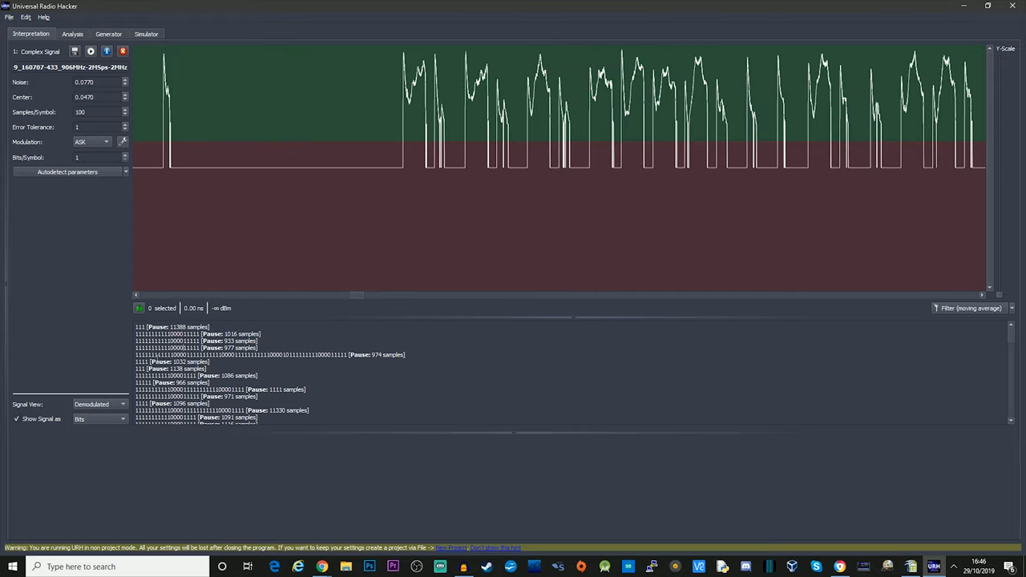
left_click_drag(134, 347, 200, 348)
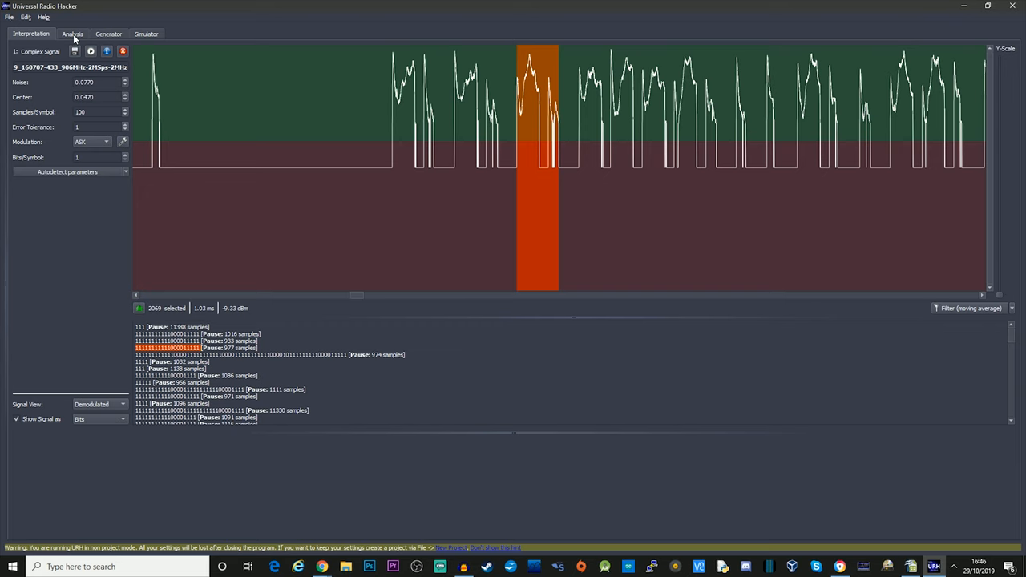
Show the decoded messages as aligned bit rows in the Analysis view.
left_click(73, 34)
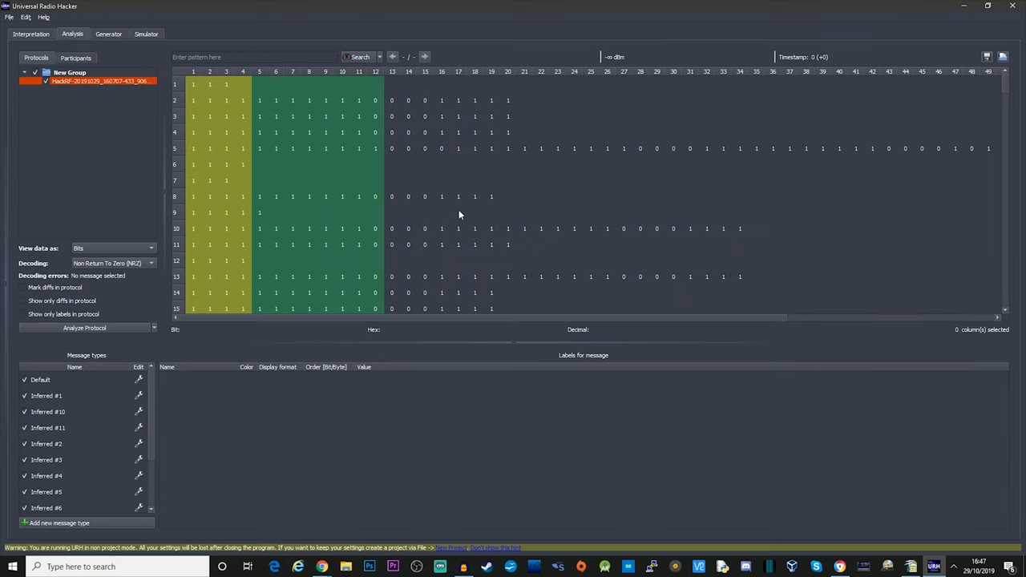